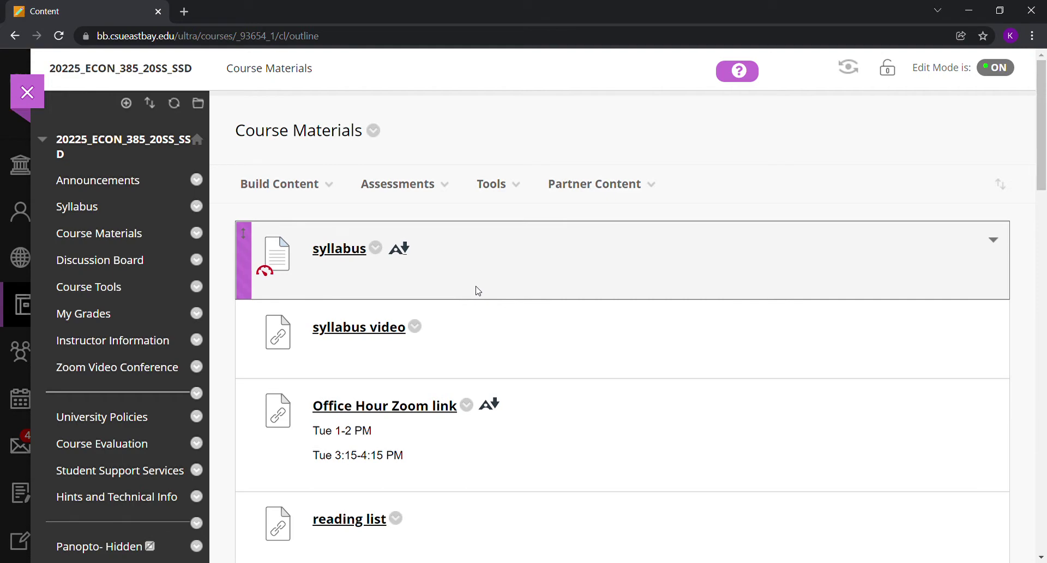
Use the course menu to bring up the ECON 385 Course Materials page in edit mode.
{"action": "left_click", "coordinate": [392, 184]}
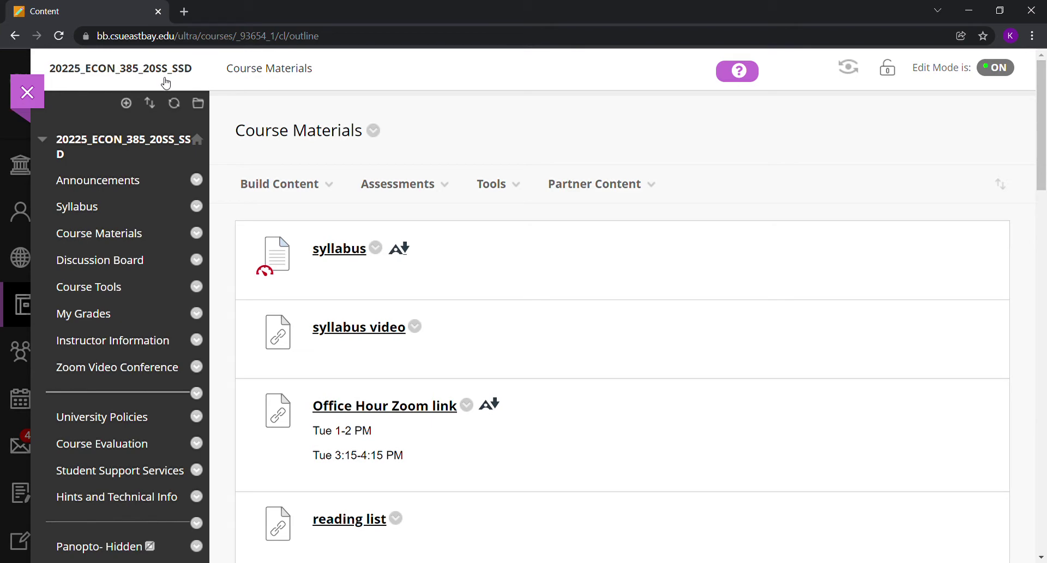
Start a thread in the weekly essays forum with subject 'week 4 - Inflation' plus the author's name.
{"action": "left_click", "coordinate": [121, 261]}
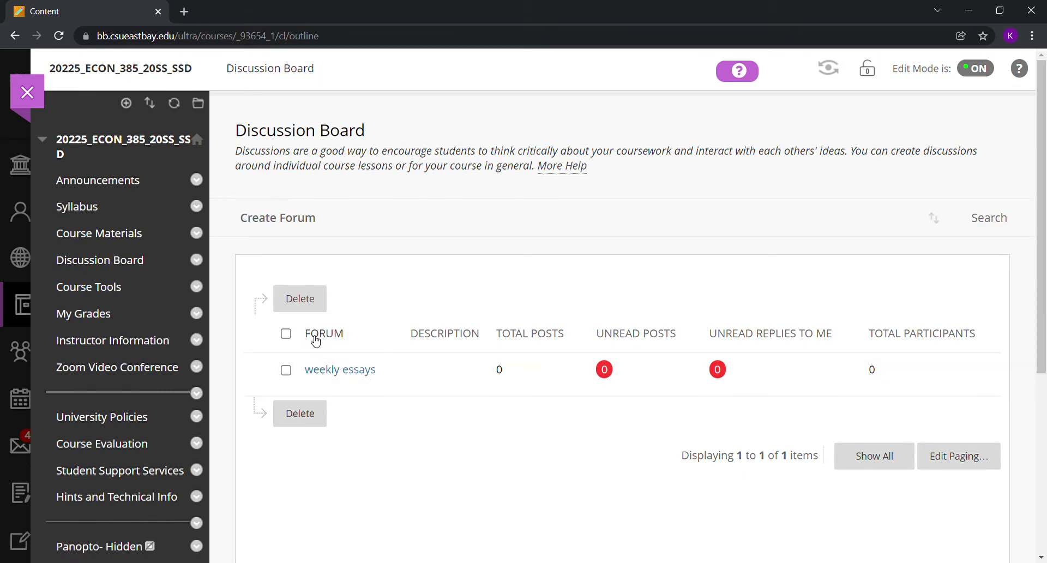
{"action": "left_click", "coordinate": [355, 376]}
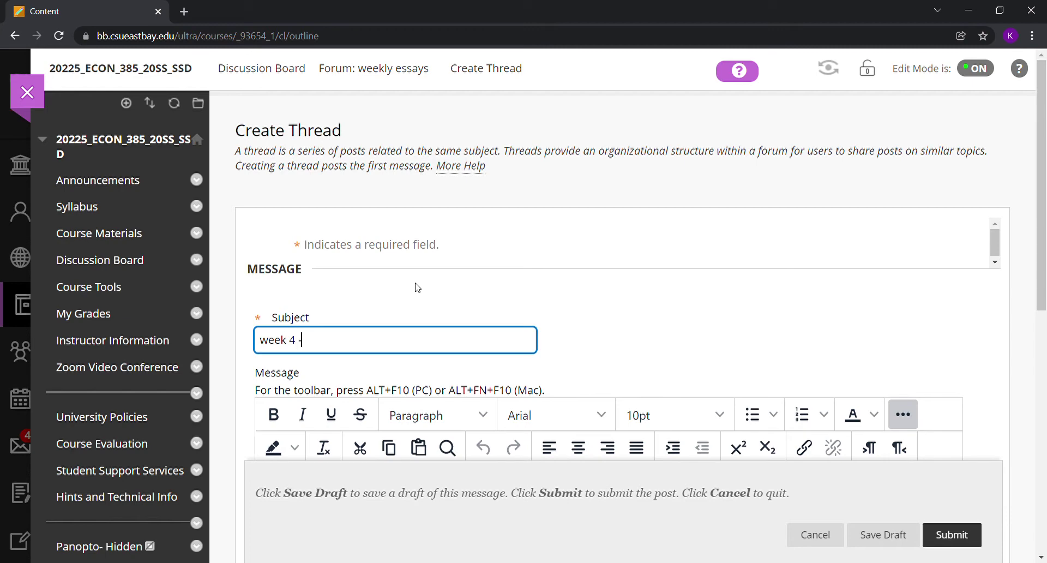
{"action": "type", "text": " - Inflation - Kai Ding"}
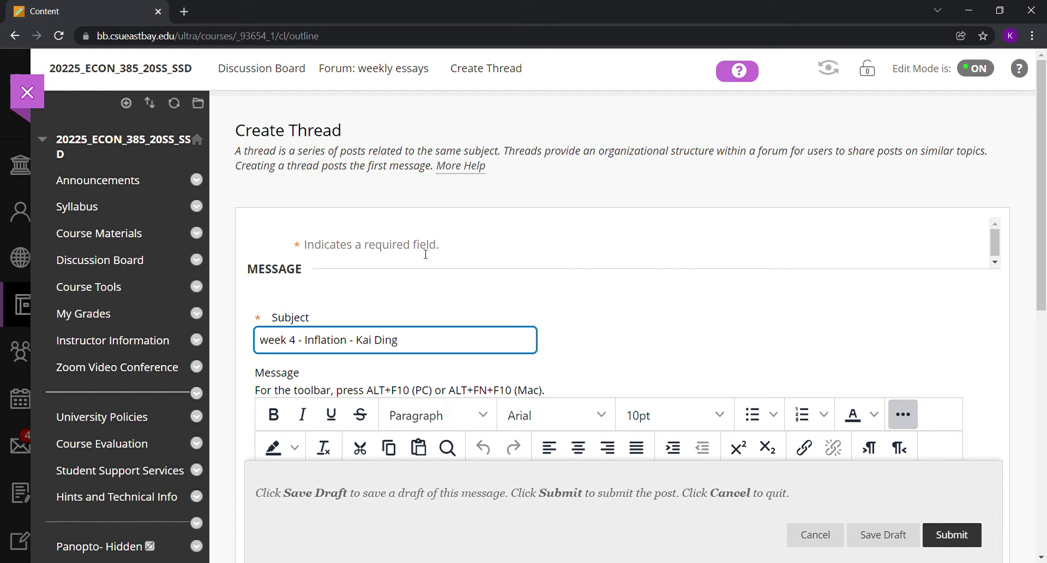
{"action": "left_click", "coordinate": [425, 254]}
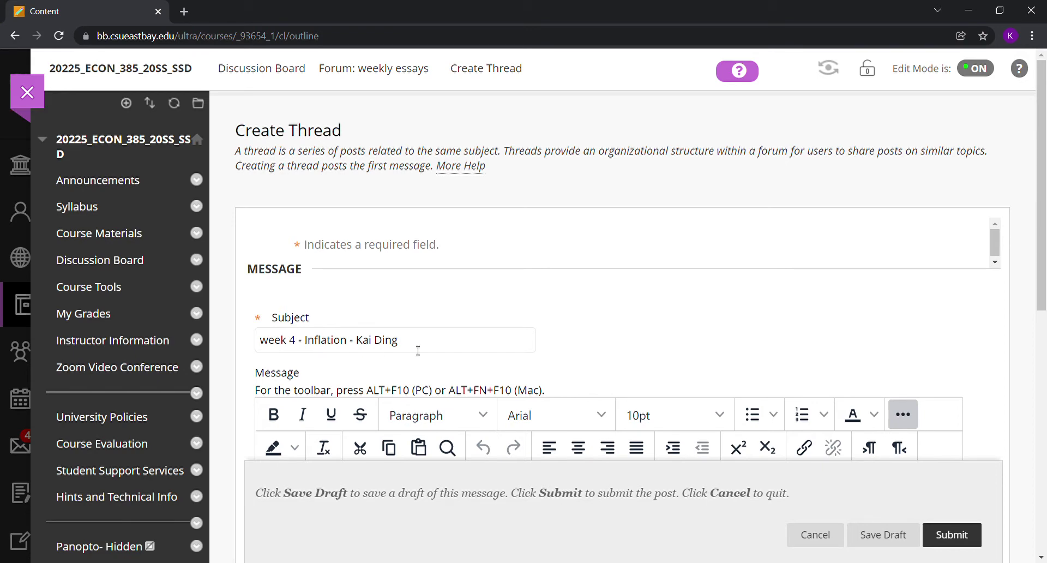
{"action": "scroll", "coordinate": [418, 350], "scroll_direction": "down", "scroll_amount": 4}
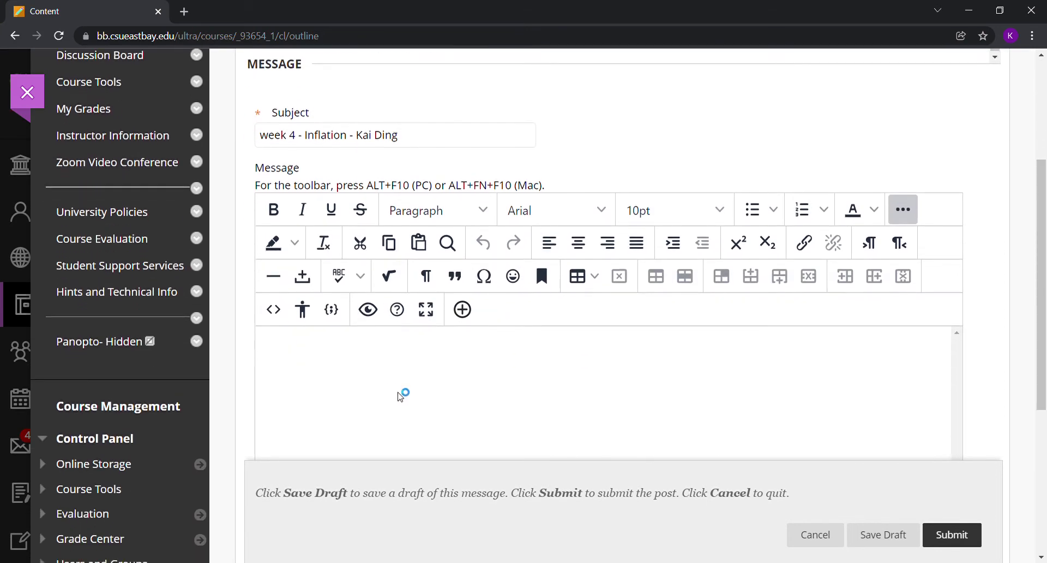
{"action": "scroll", "coordinate": [406, 381], "scroll_direction": "down", "scroll_amount": 3}
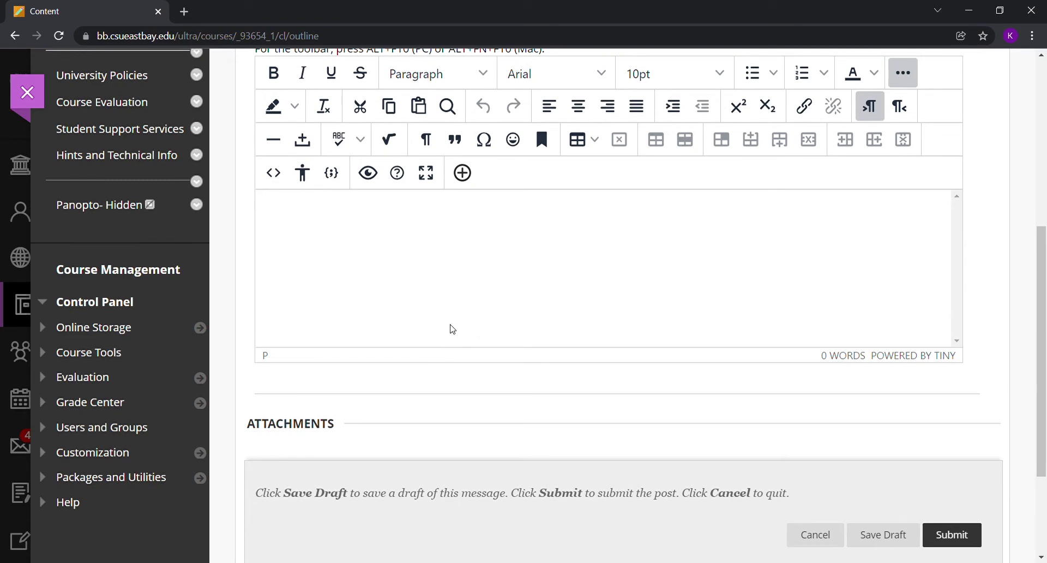
Copy the NPR transcript link from the ECON news articles document in Google Docs.
{"action": "left_click", "coordinate": [185, 11]}
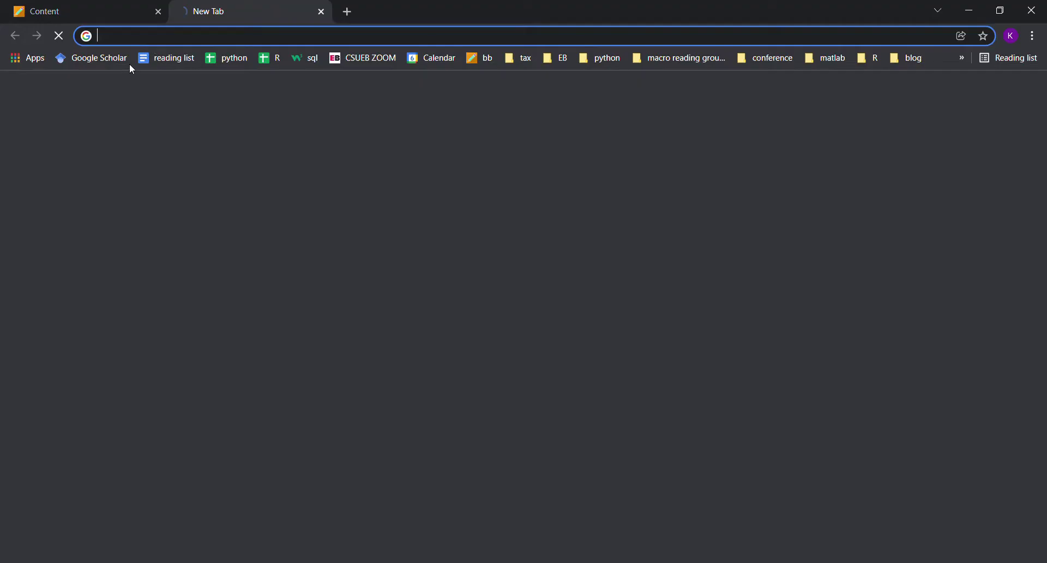
{"action": "left_click", "coordinate": [167, 58]}
{"action": "left_click", "coordinate": [82, 10]}
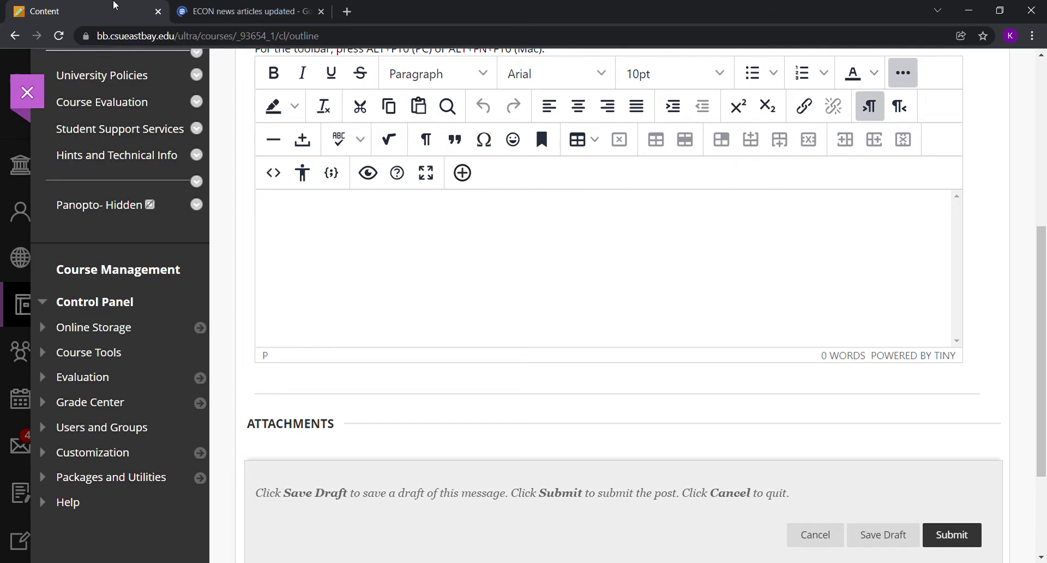
{"action": "left_click", "coordinate": [246, 11]}
{"action": "scroll", "coordinate": [436, 186], "scroll_direction": "down", "scroll_amount": 5}
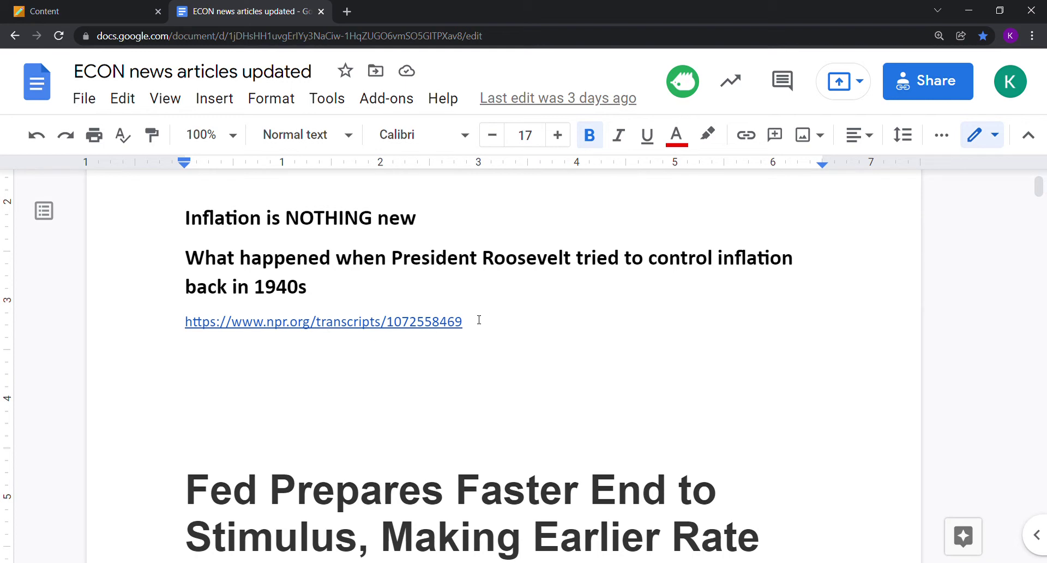
{"action": "left_click_drag", "start_coordinate": [479, 320], "coordinate": [149, 321]}
{"action": "key", "text": "ctrl+c"}
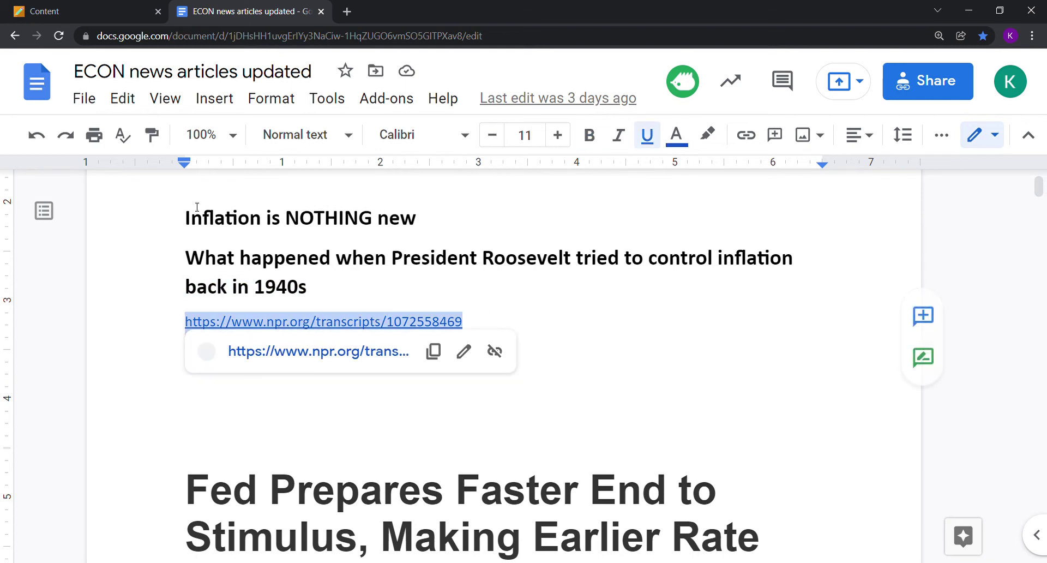
{"action": "left_click", "coordinate": [147, 7]}
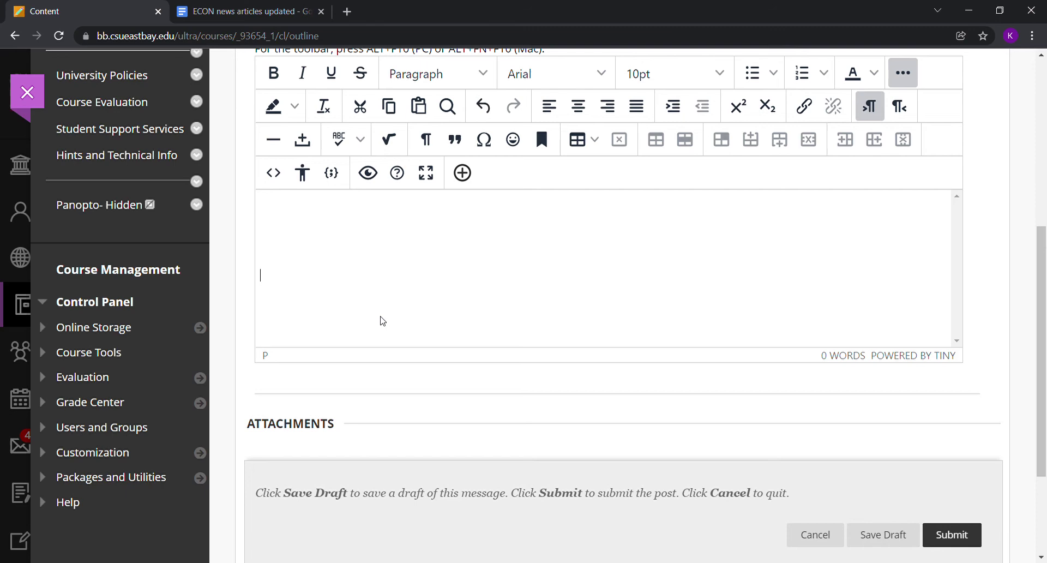
Post the week 4 message: a 1940s inflation intro line above the pasted NPR link.
{"action": "key", "text": "ctrl+v"}
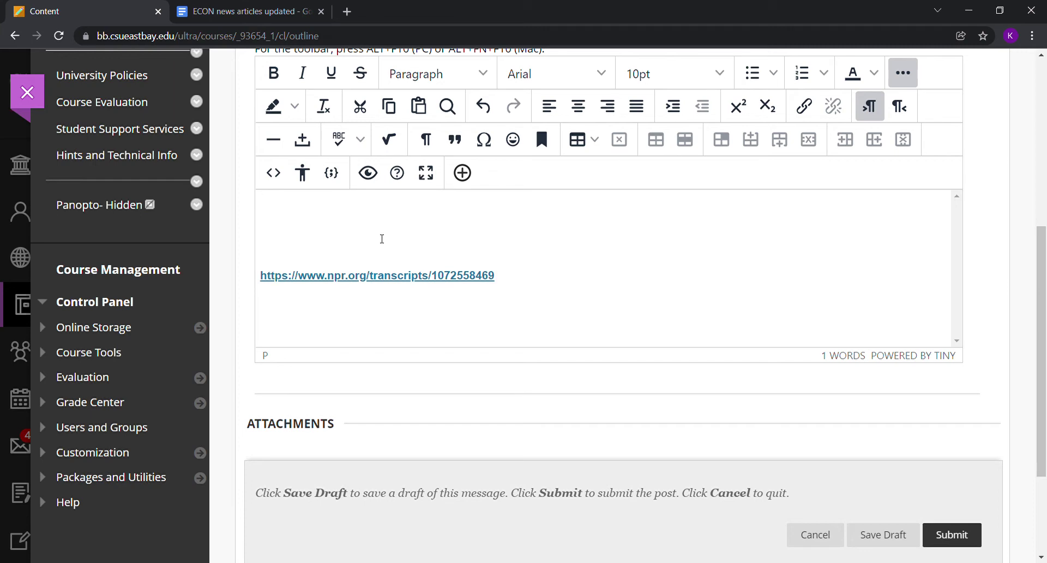
{"action": "type", "text": "Inflation has hit the"}
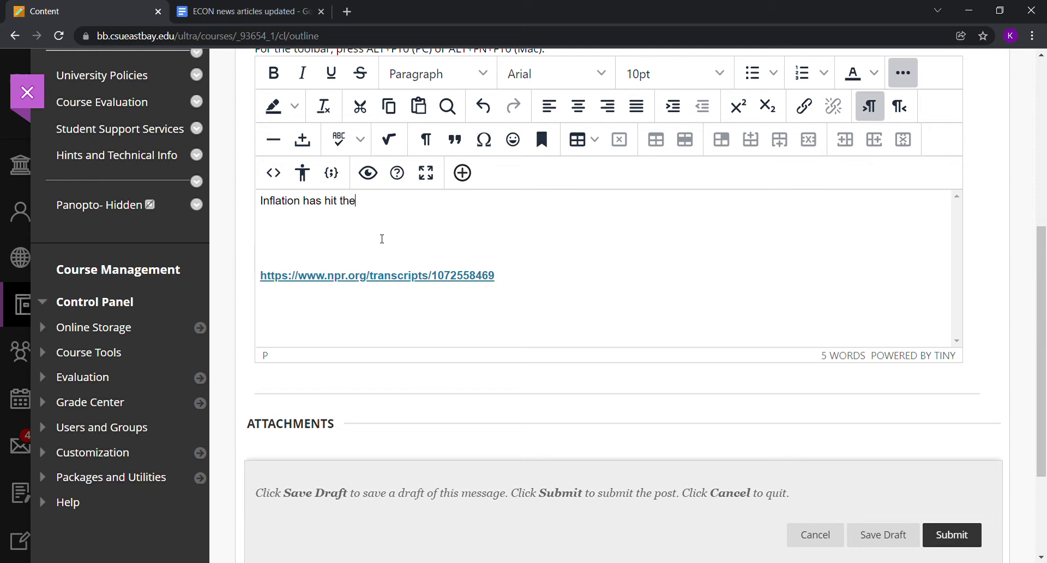
{"action": "type", "text": " US badk in the 1940s. ..."}
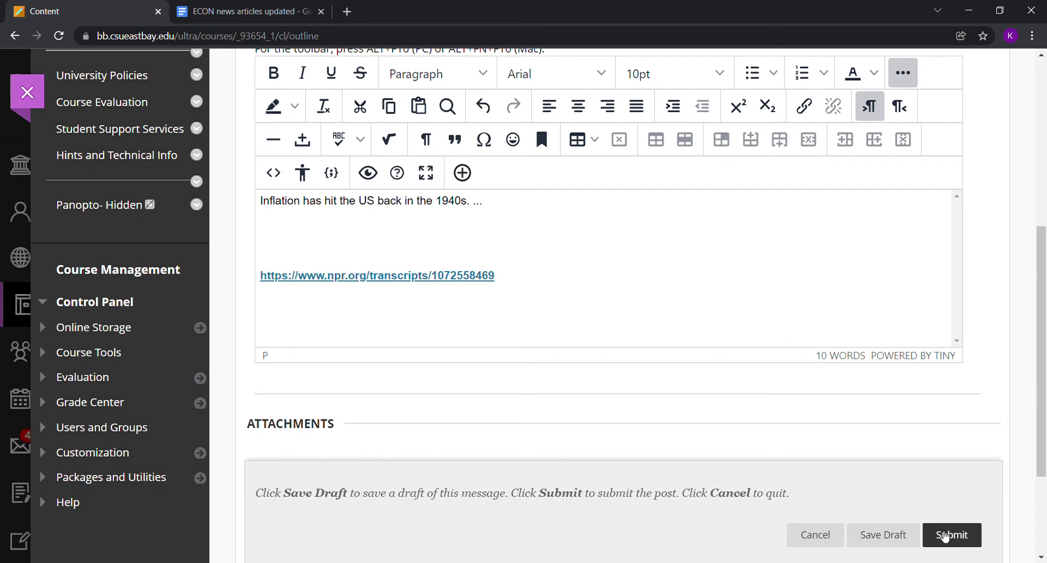
{"action": "left_click", "coordinate": [952, 536]}
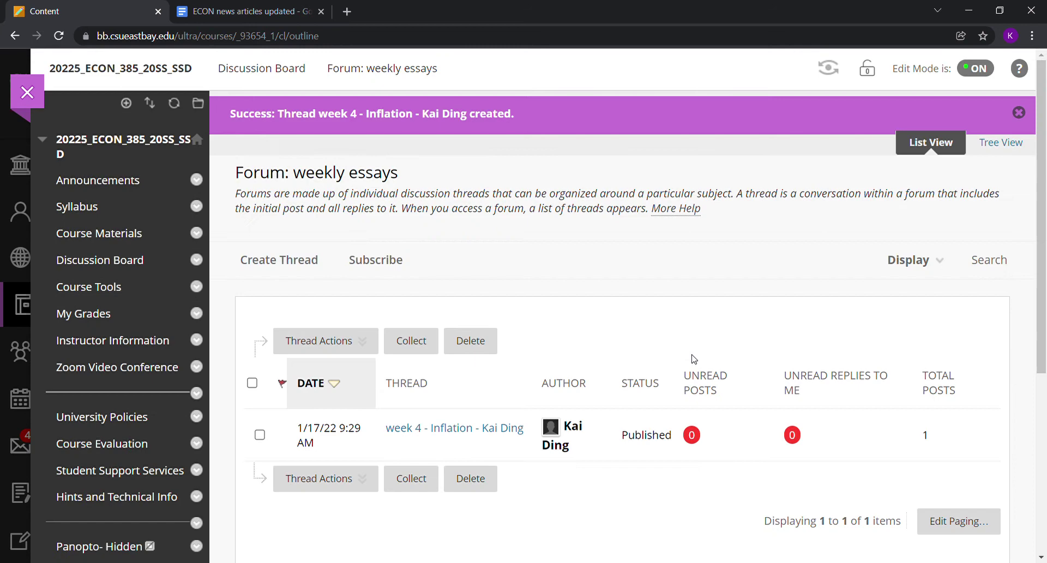
Start a second thread with subject 'week 6 - rate hike' plus the author's name.
{"action": "scroll", "coordinate": [392, 386], "scroll_direction": "down", "scroll_amount": 1}
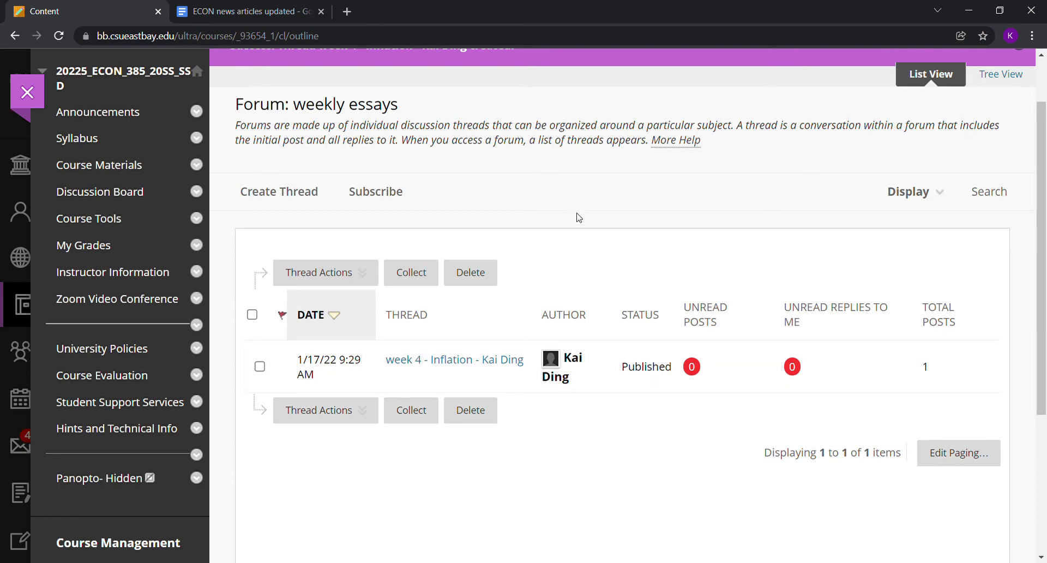
{"action": "left_click", "coordinate": [310, 201]}
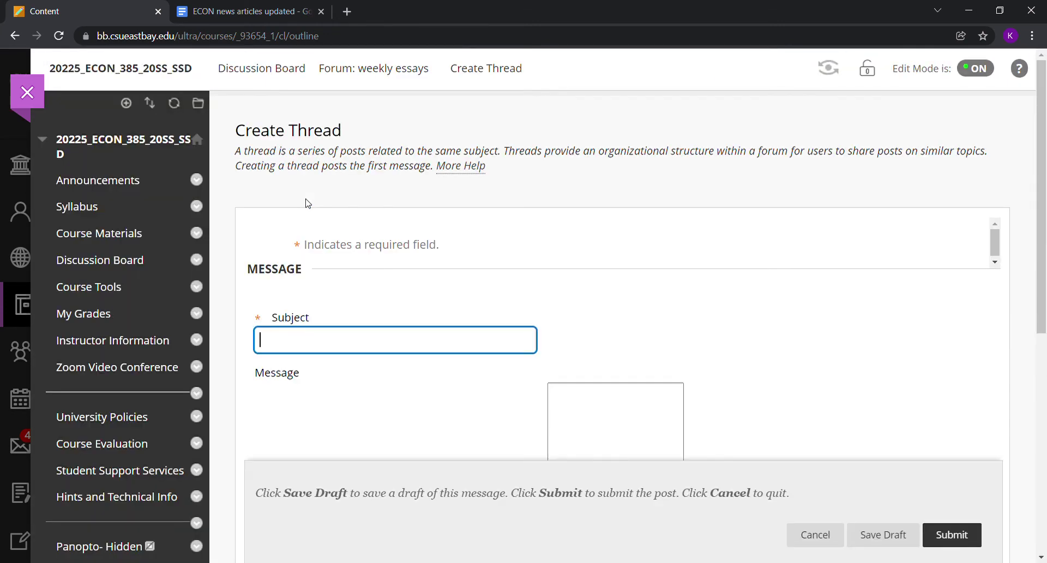
{"action": "type", "text": "week 6 -"}
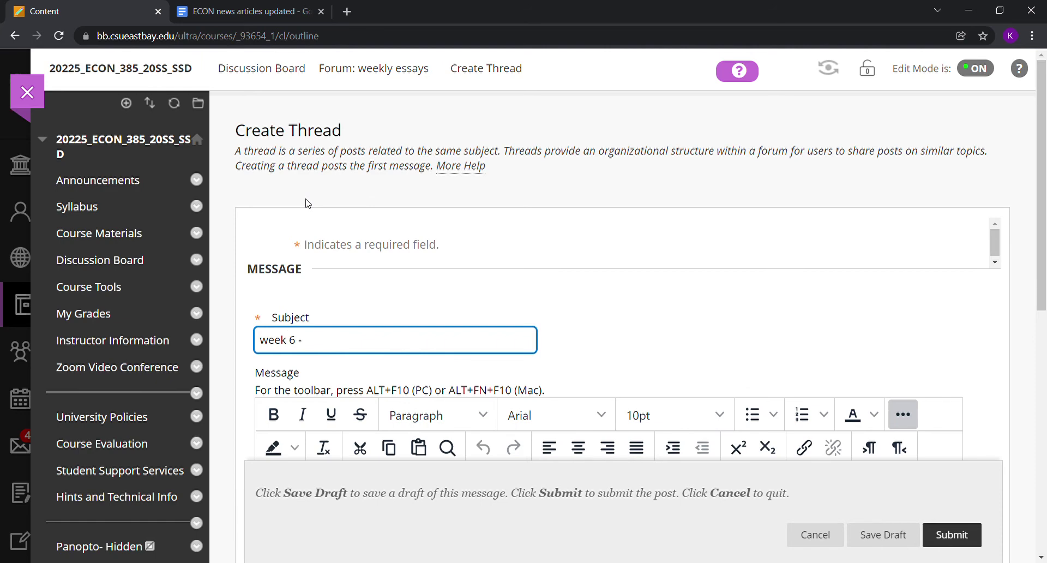
{"action": "type", "text": "rate hike - Kai Ding"}
{"action": "key", "text": "Tab"}
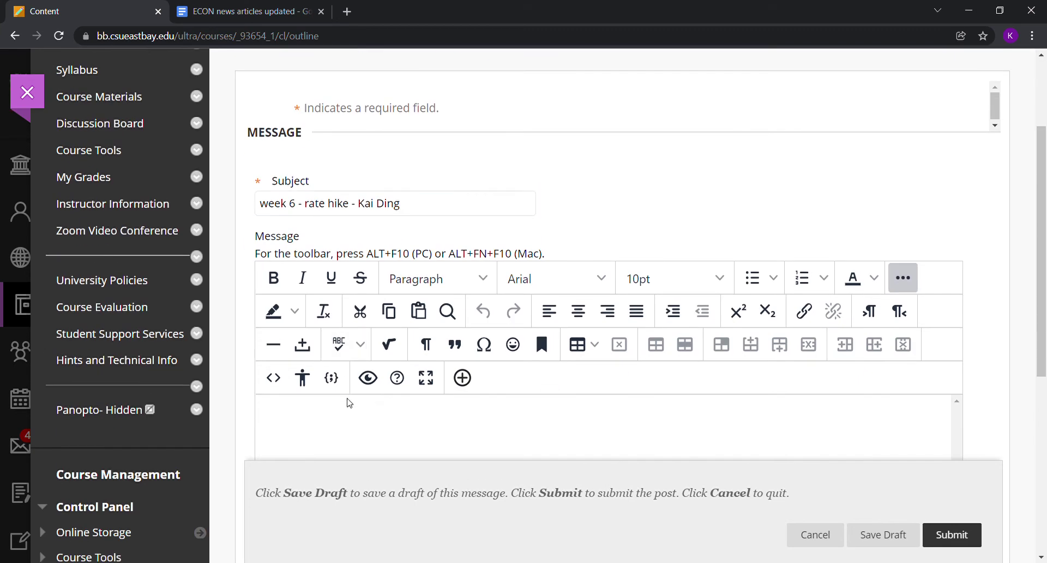
{"action": "left_click", "coordinate": [349, 411]}
{"action": "scroll", "coordinate": [359, 404], "scroll_direction": "down", "scroll_amount": 3}
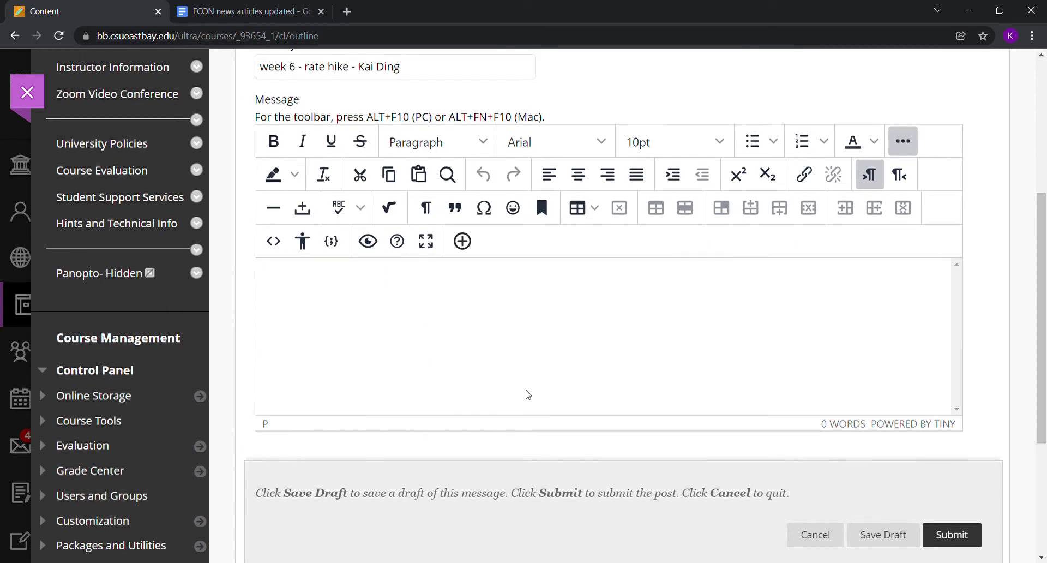
Submit the week 6 - rate hike thread to the weekly essays forum.
{"action": "left_click", "coordinate": [952, 535]}
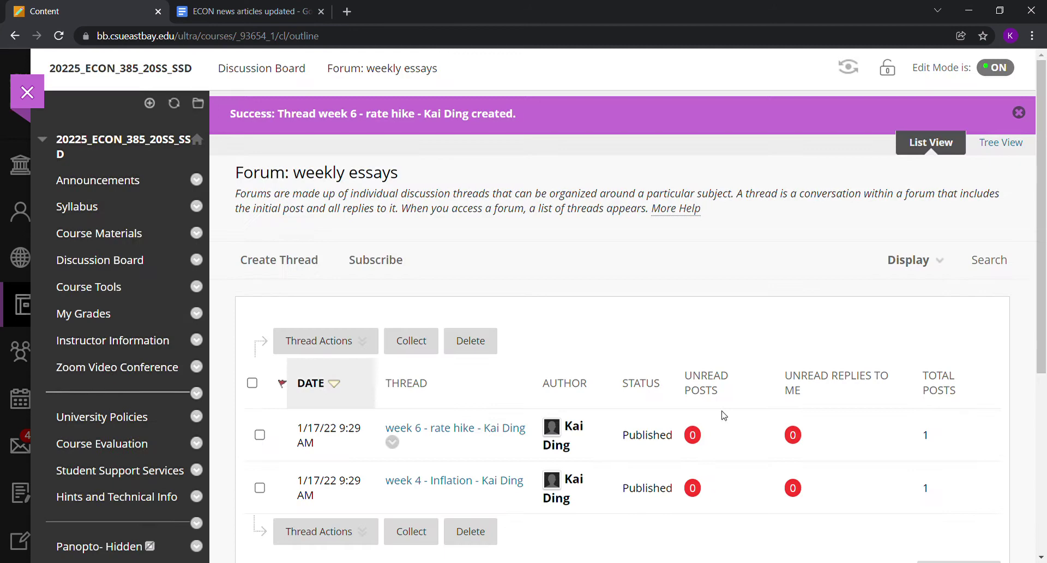
{"action": "scroll", "coordinate": [671, 411], "scroll_direction": "down", "scroll_amount": 1}
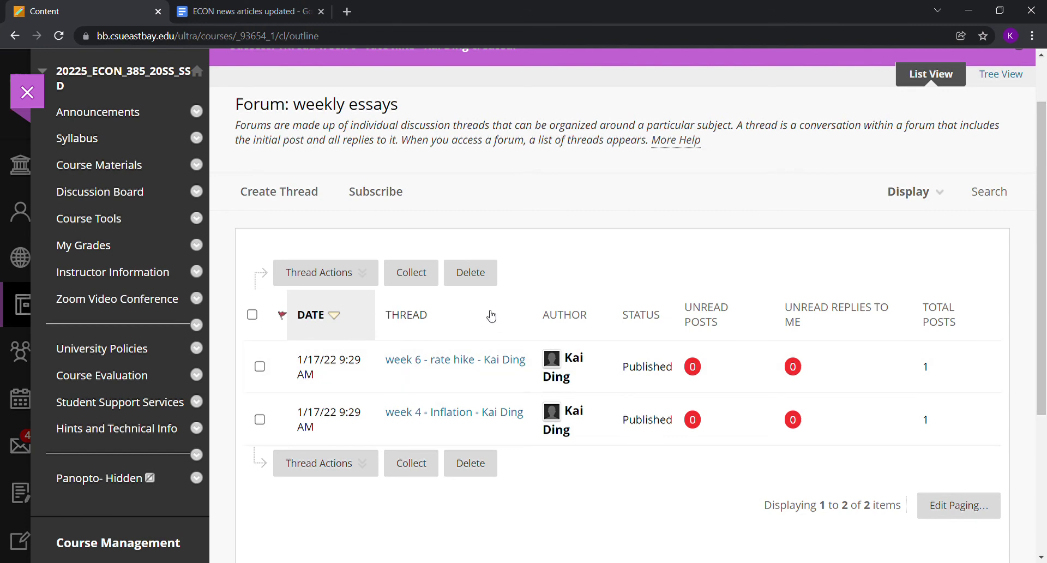
{"action": "scroll", "coordinate": [491, 315], "scroll_direction": "down", "scroll_amount": 1}
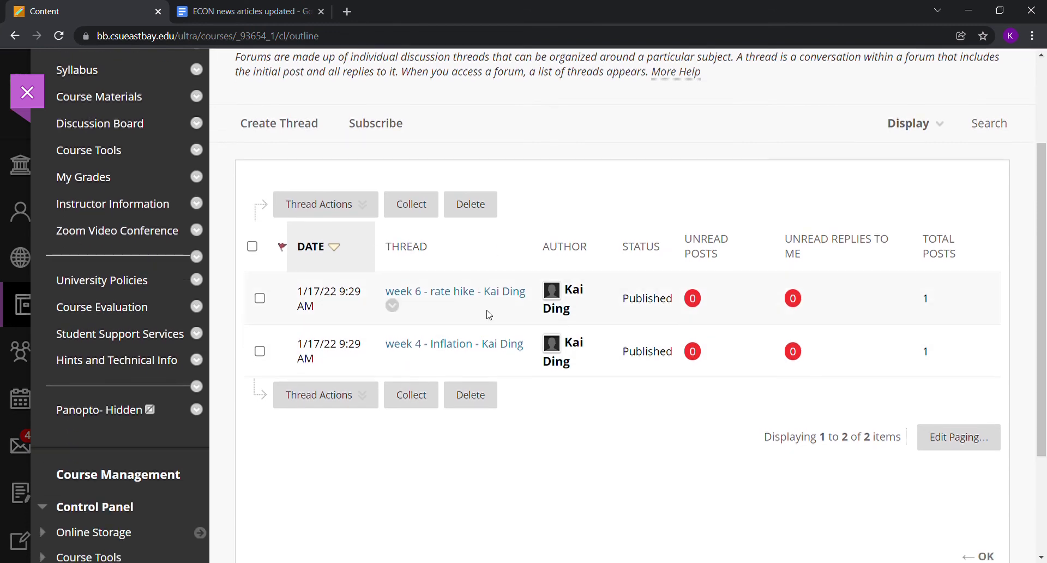
Open the week 4 - Inflation thread to view its post with the NPR link.
{"action": "left_click", "coordinate": [476, 350]}
{"action": "scroll", "coordinate": [472, 347], "scroll_direction": "down", "scroll_amount": 4}
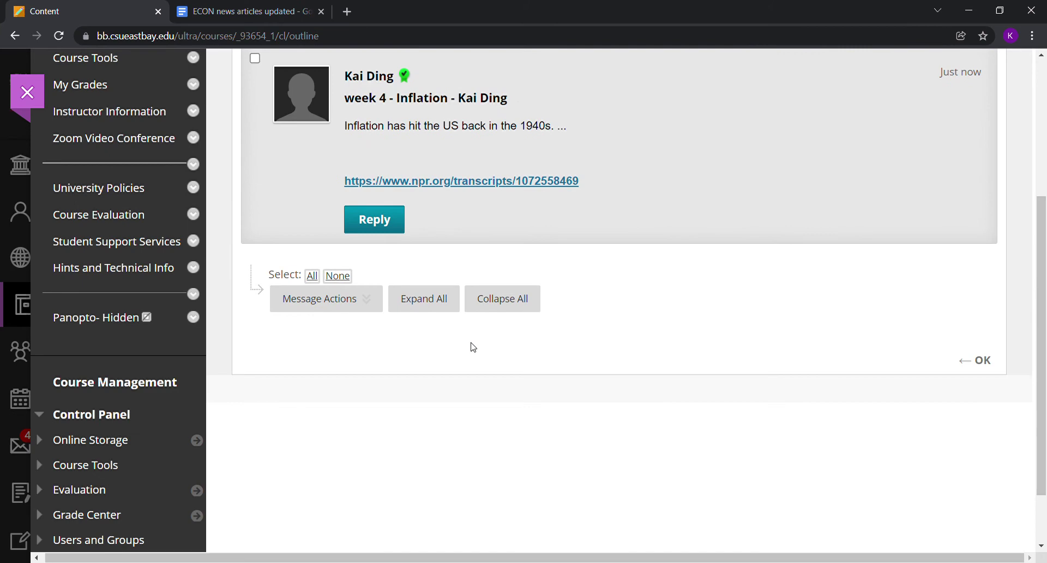
{"action": "scroll", "coordinate": [471, 346], "scroll_direction": "up", "scroll_amount": 1}
{"action": "mouse_move", "coordinate": [449, 212]}
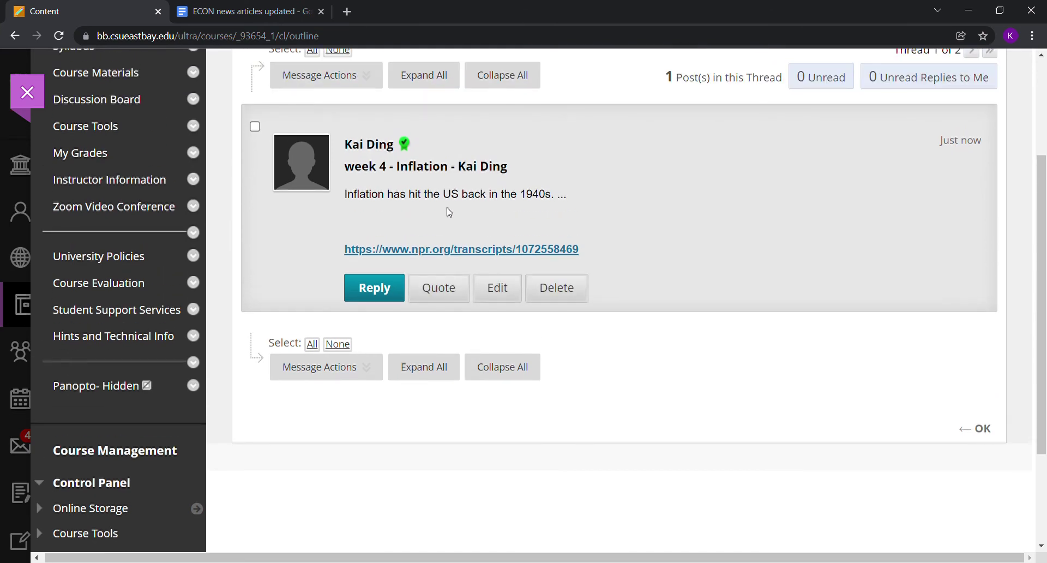
Bring up a 'RE: week 4 - Inflation' reply form, then return to the forum list without posting.
{"action": "left_click", "coordinate": [385, 286]}
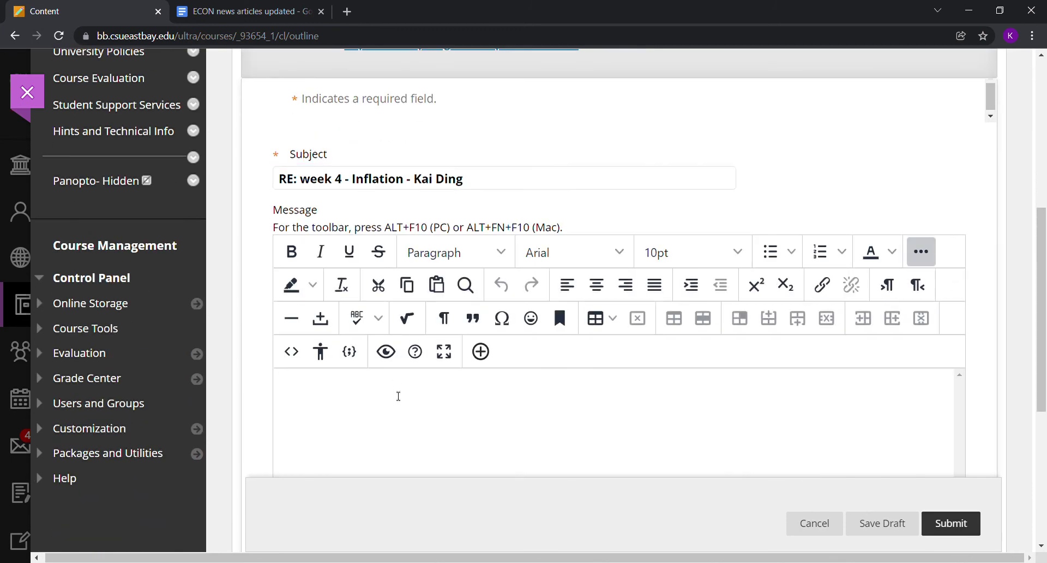
{"action": "scroll", "coordinate": [400, 409], "scroll_direction": "down", "scroll_amount": 1}
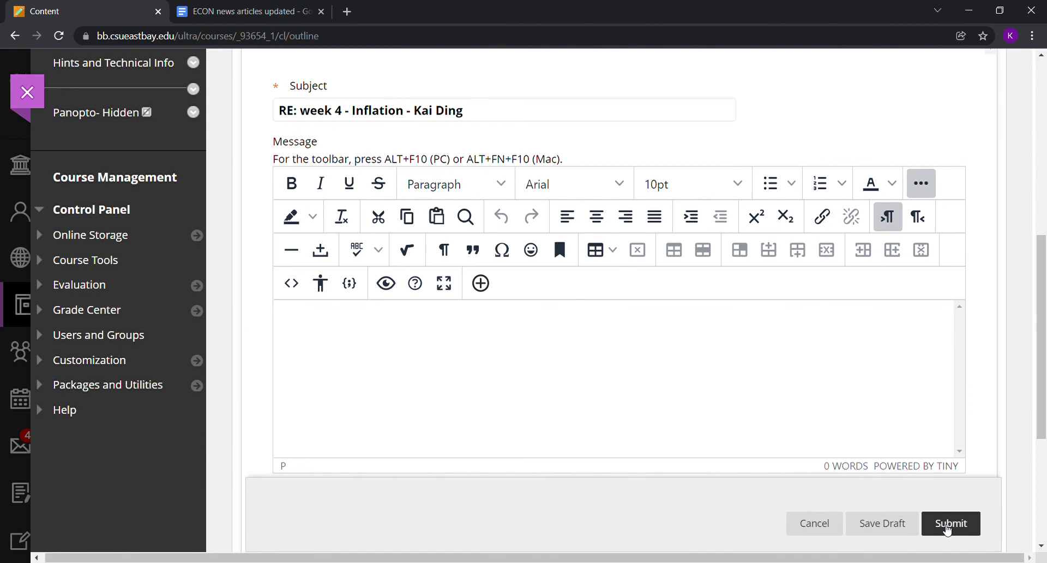
{"action": "scroll", "coordinate": [688, 227], "scroll_direction": "up", "scroll_amount": 5}
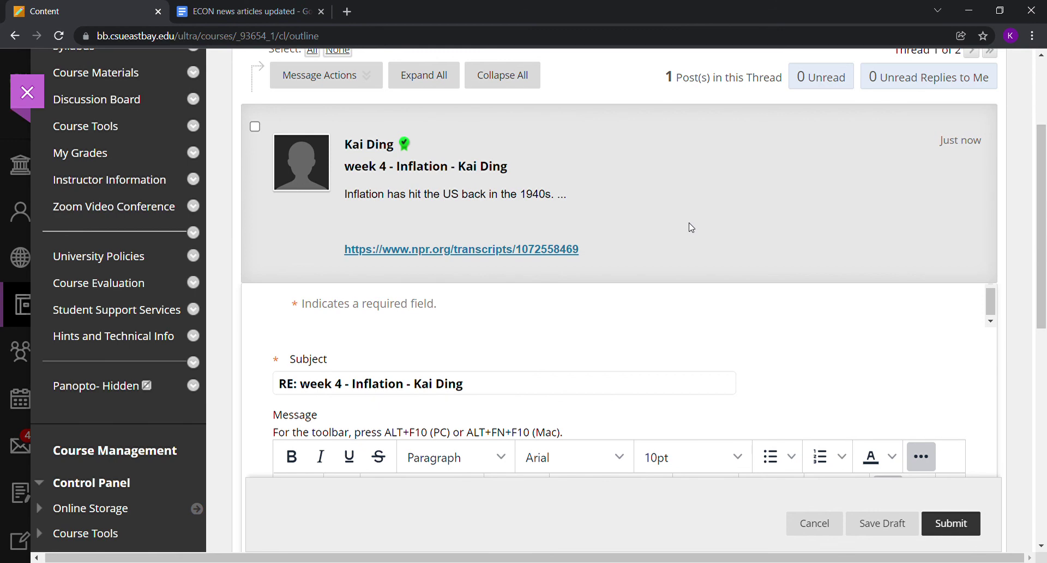
{"action": "scroll", "coordinate": [691, 227], "scroll_direction": "up", "scroll_amount": 3}
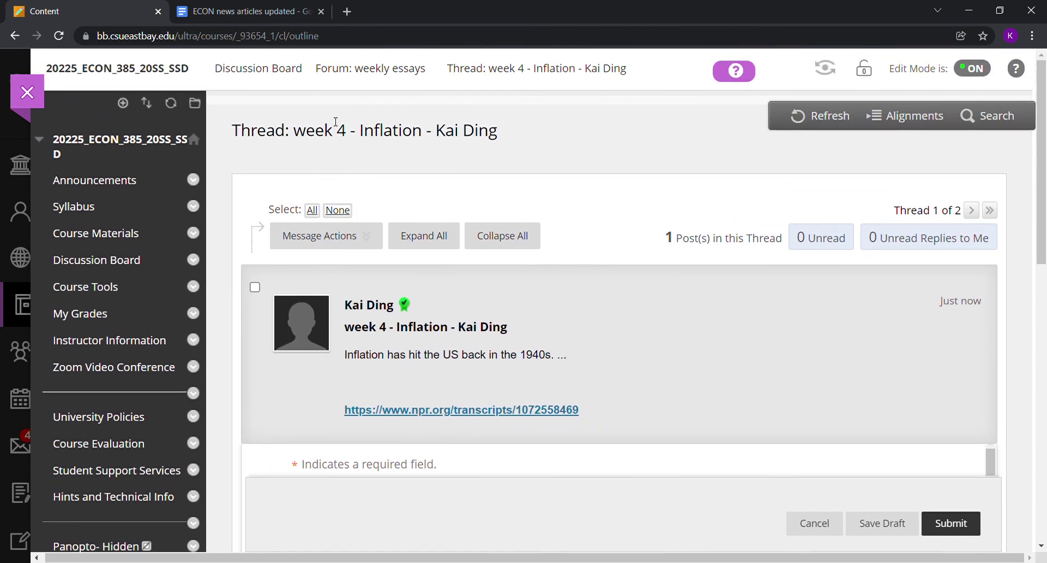
{"action": "left_click", "coordinate": [361, 76]}
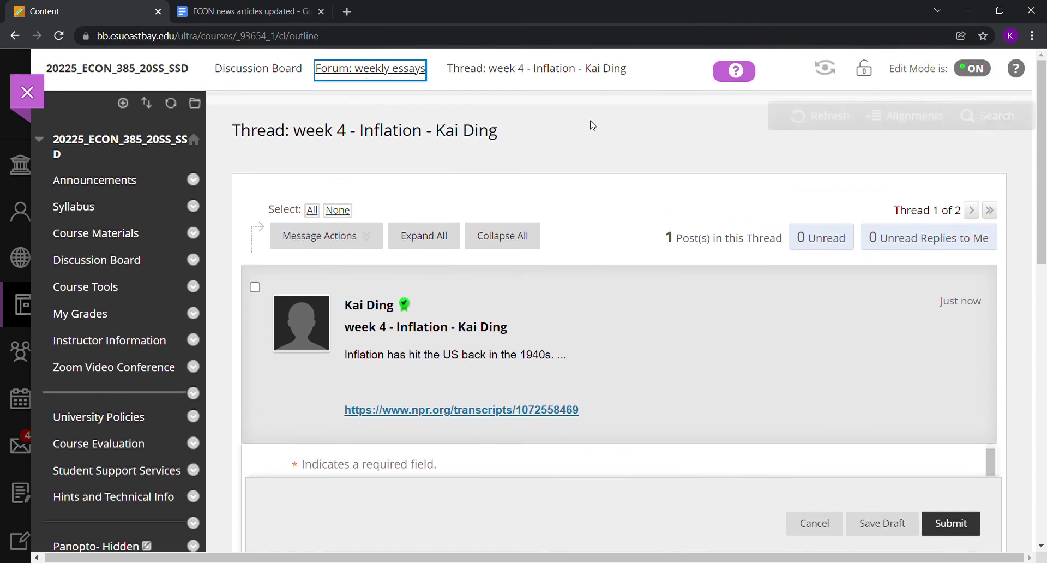